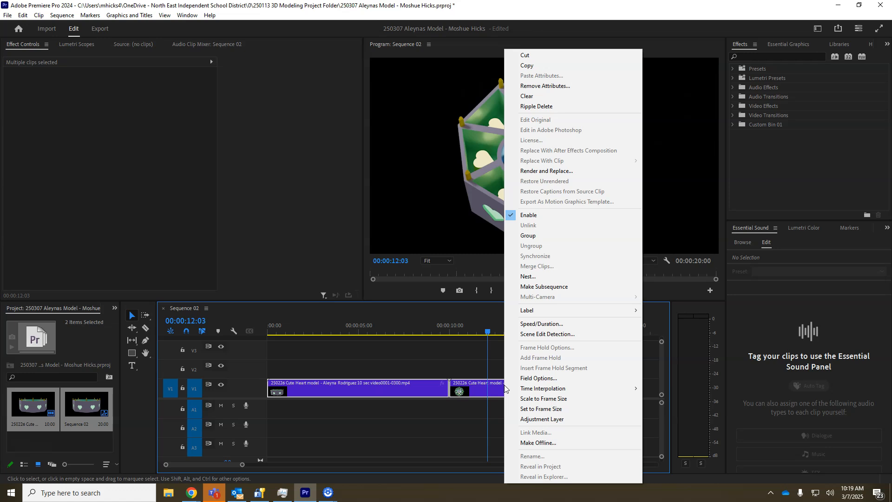
- Nest the two selected video clips into a single nested sequence named Models
click(533, 278)
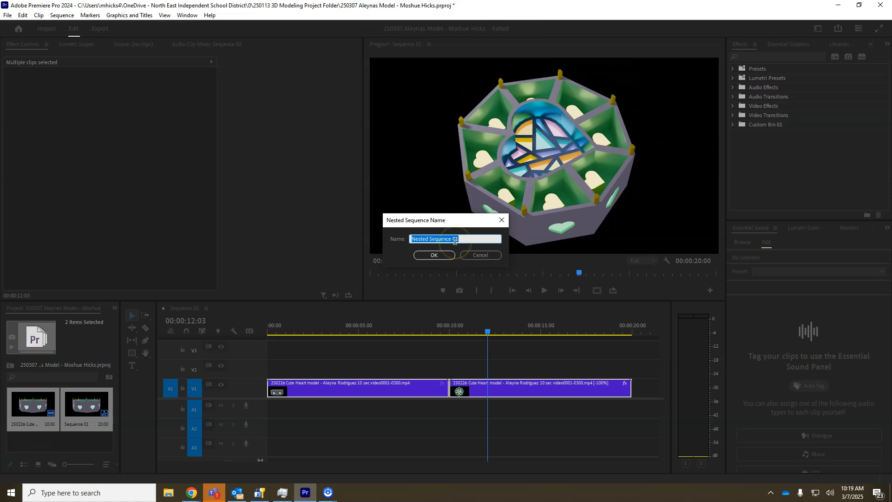
text(Models)
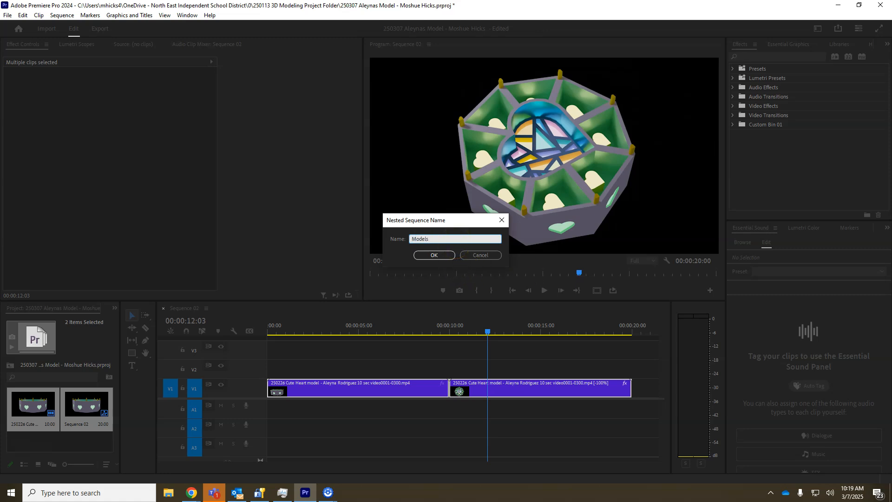
key(Return)
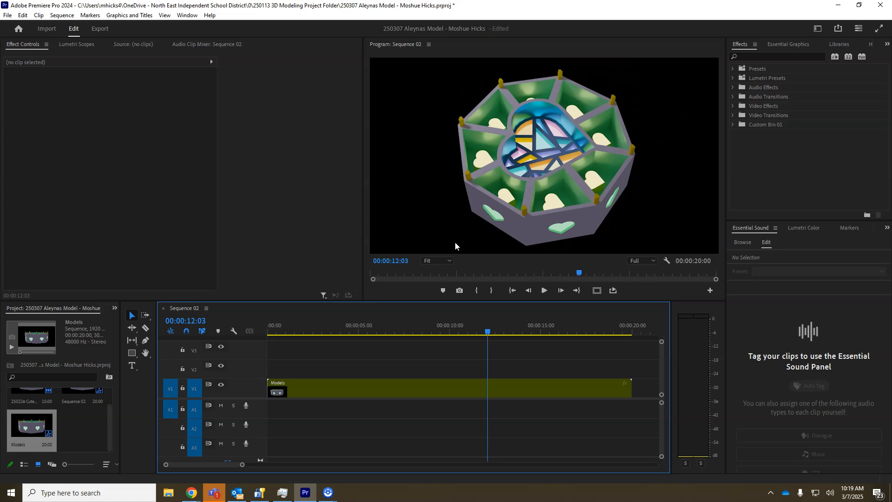
- Move the Models nested clip up from track V1 to track V2, keeping its start at the beginning of the sequence
click(396, 383)
click(389, 390)
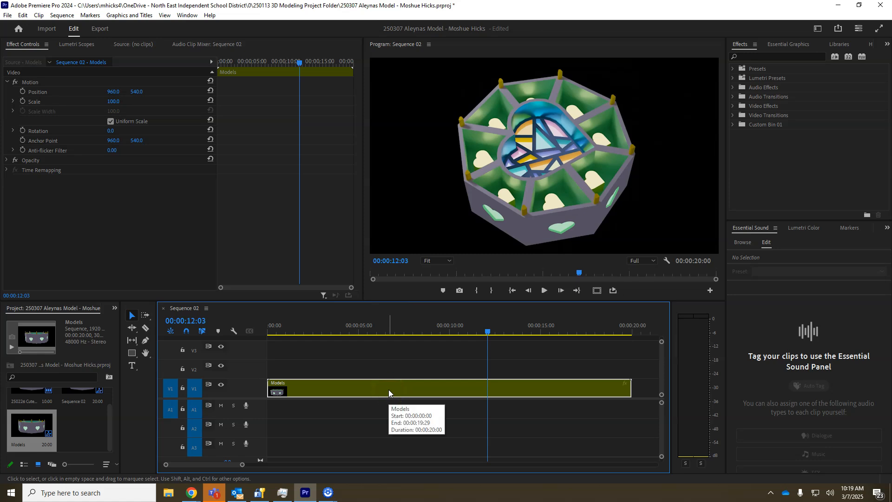
drag(374, 388, 332, 372)
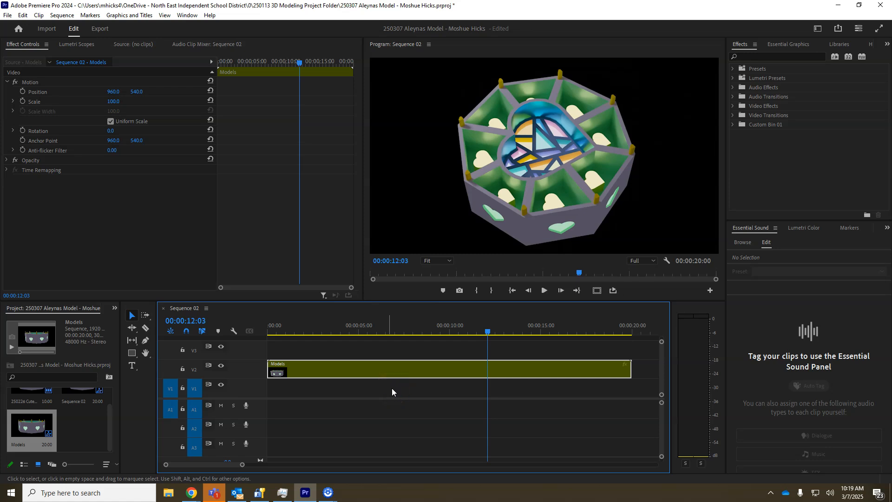
- Create a 1920 x 1080 color matte at 30 fps in red FF0000, keeping the name Color Matte
click(78, 433)
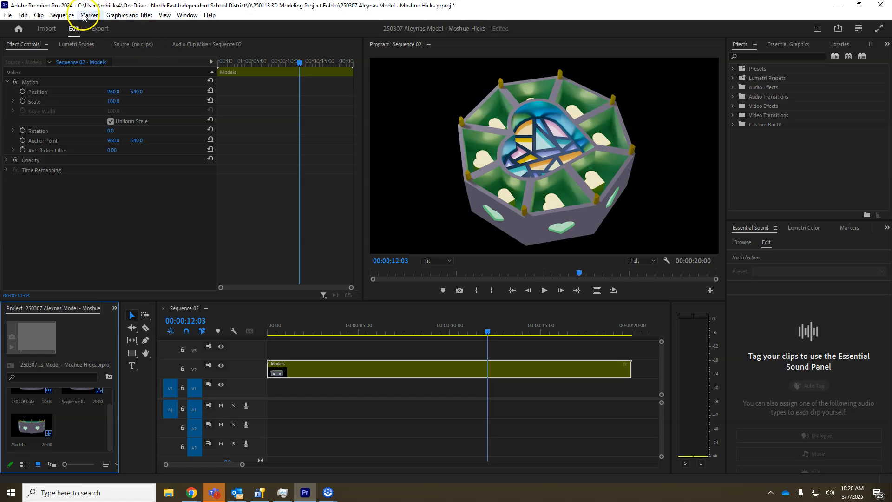
click(8, 15)
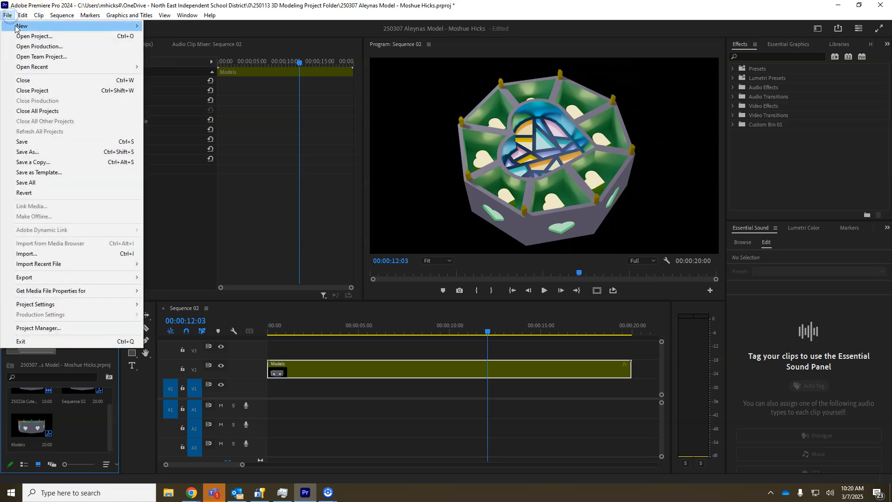
mouse_move(28, 25)
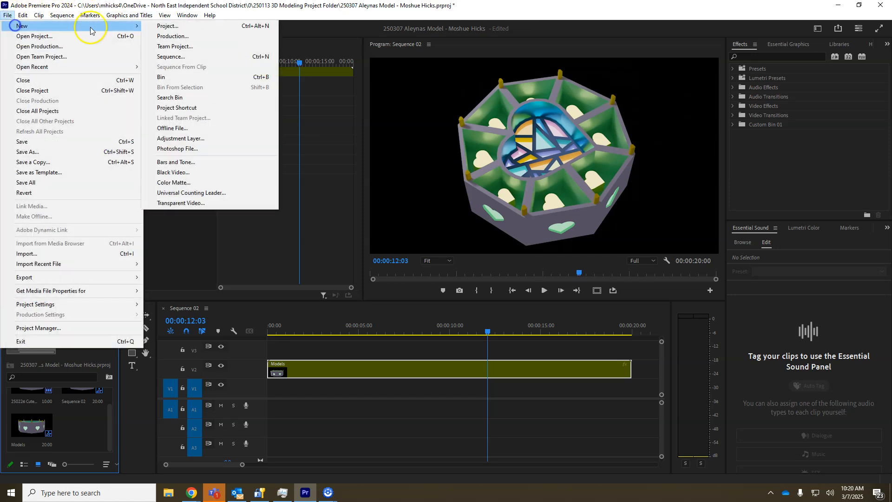
click(181, 182)
click(467, 284)
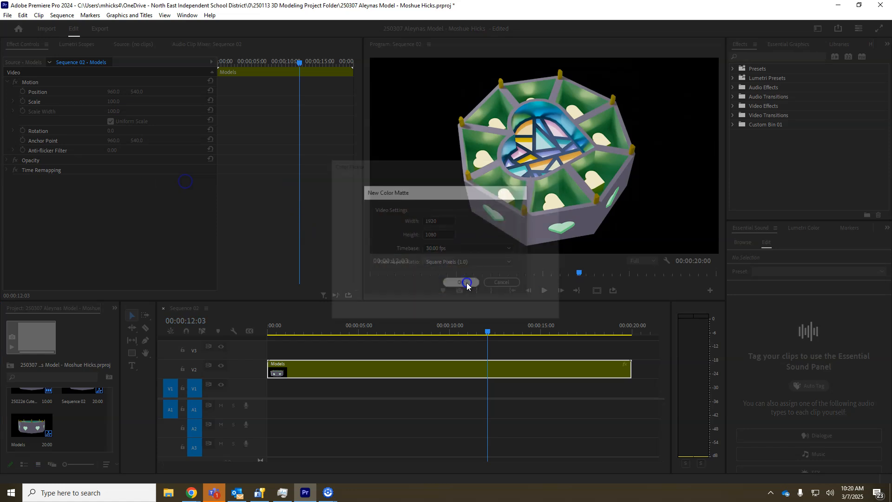
click(540, 181)
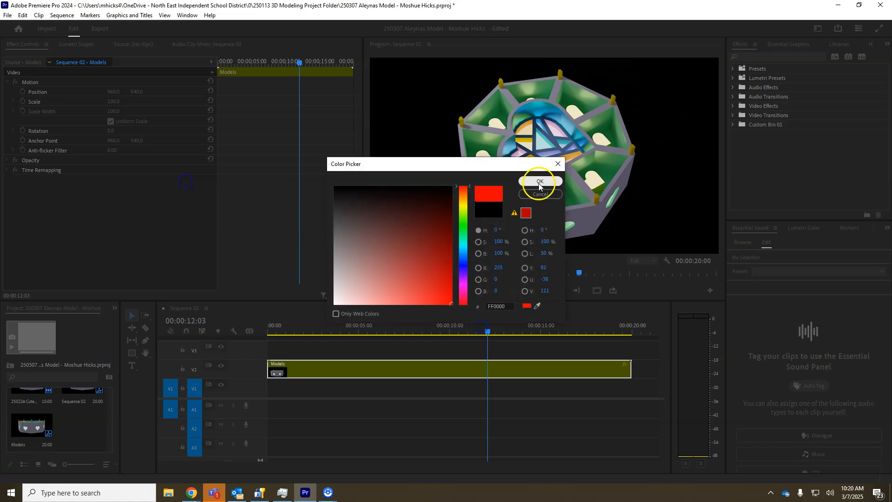
click(425, 261)
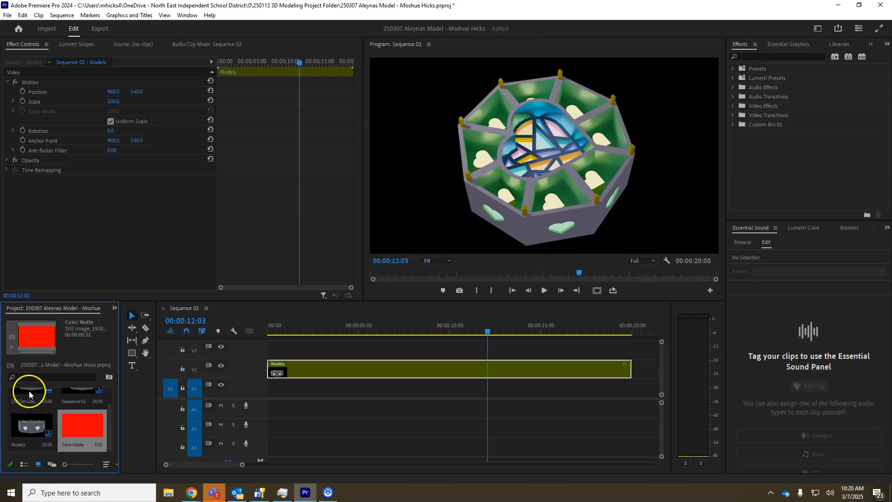
- Place the red color matte on V1 beneath the full length of the Models clip and move the playhead to 00:00:02:14
drag(74, 420, 636, 388)
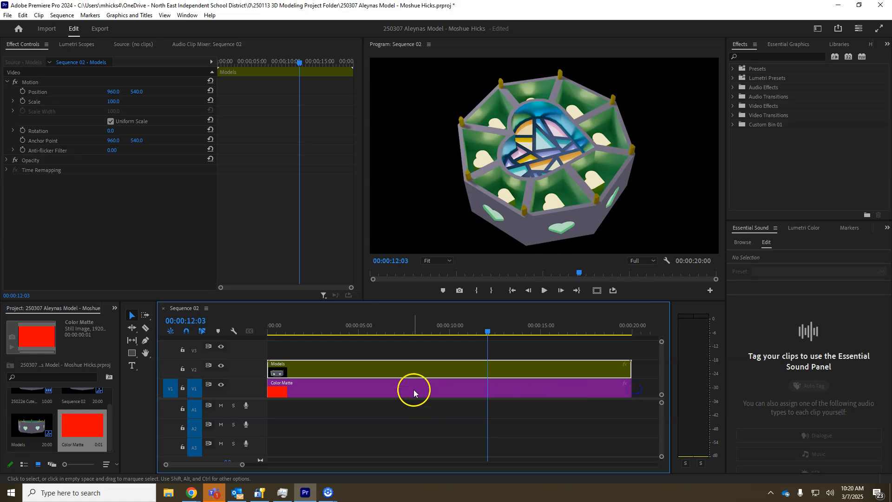
click(487, 331)
drag(487, 331, 312, 330)
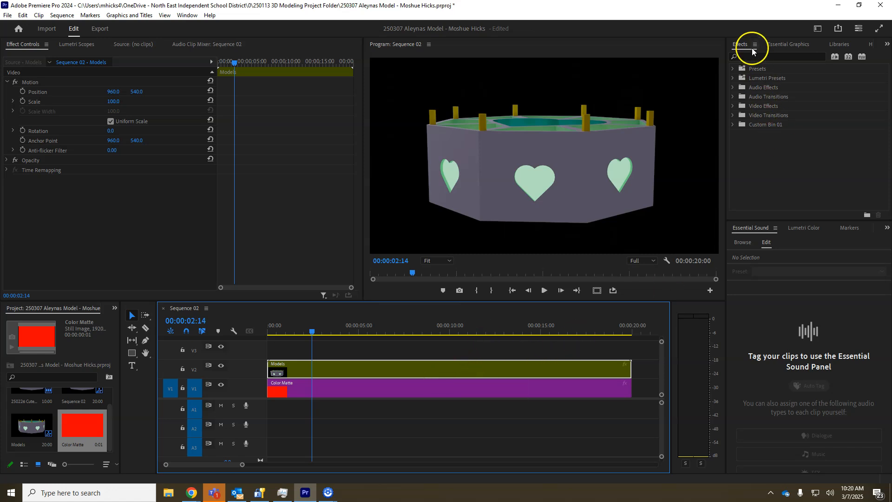
- Use the Effects workspace to find the Color Key video effect and apply it to the Models clip on V2
click(817, 31)
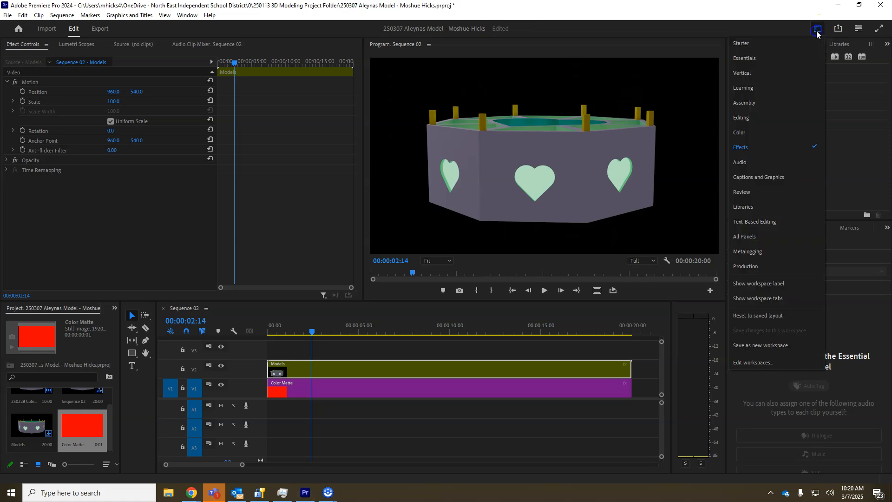
click(733, 146)
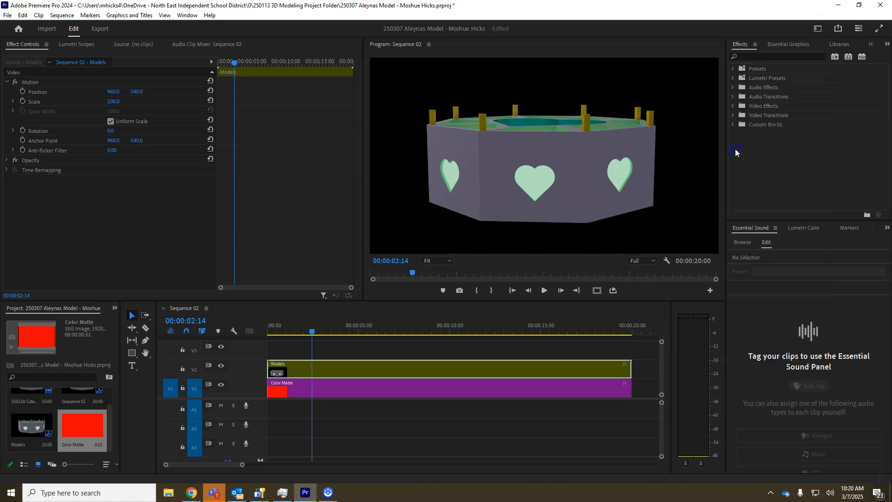
click(749, 56)
text(col)
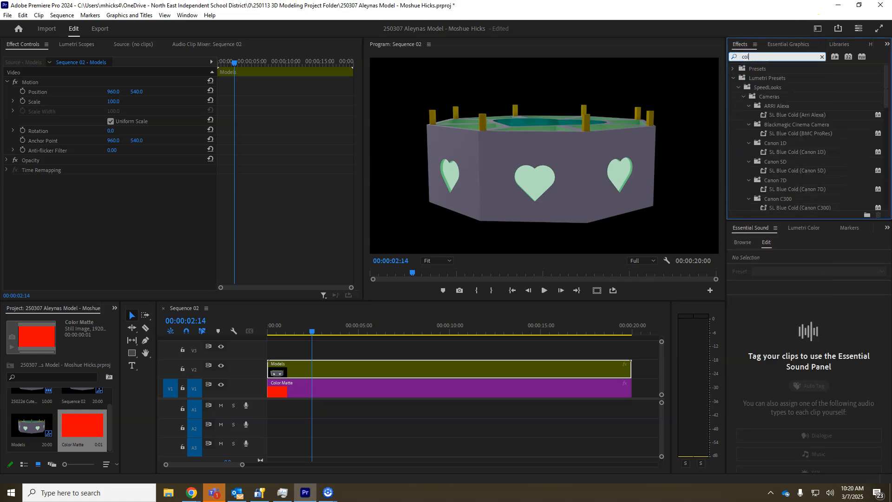
text(or key)
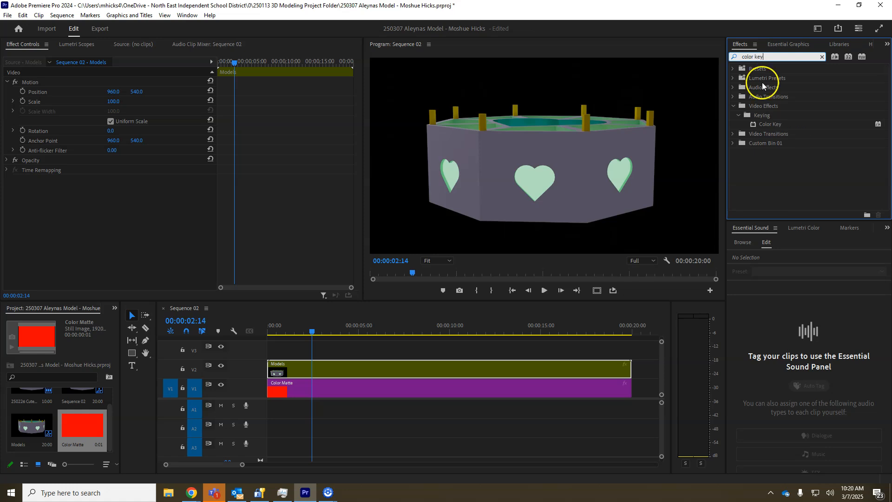
click(771, 124)
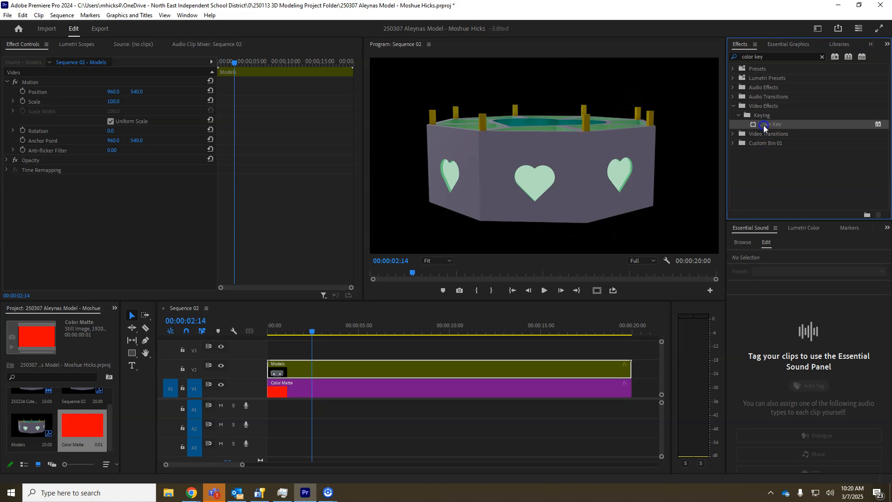
double_click(763, 124)
drag(763, 125, 582, 362)
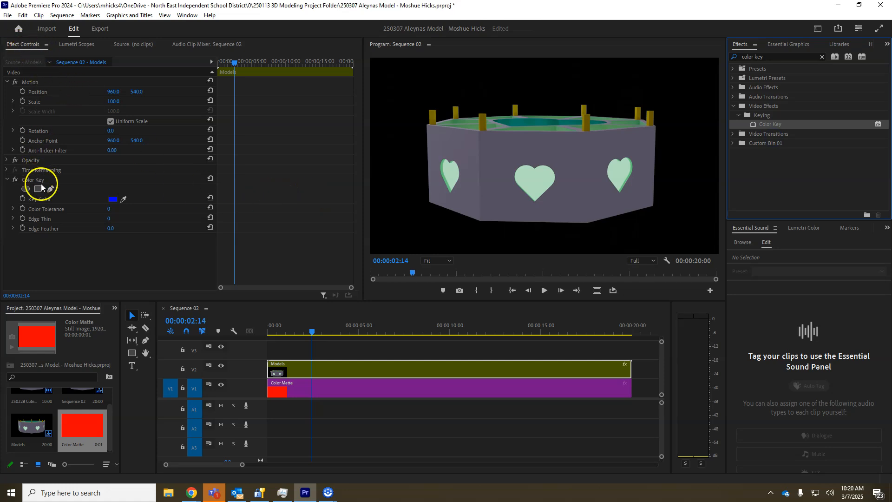
- Sample the black background as the Color Key's key color and set Color Tolerance to 4
click(123, 199)
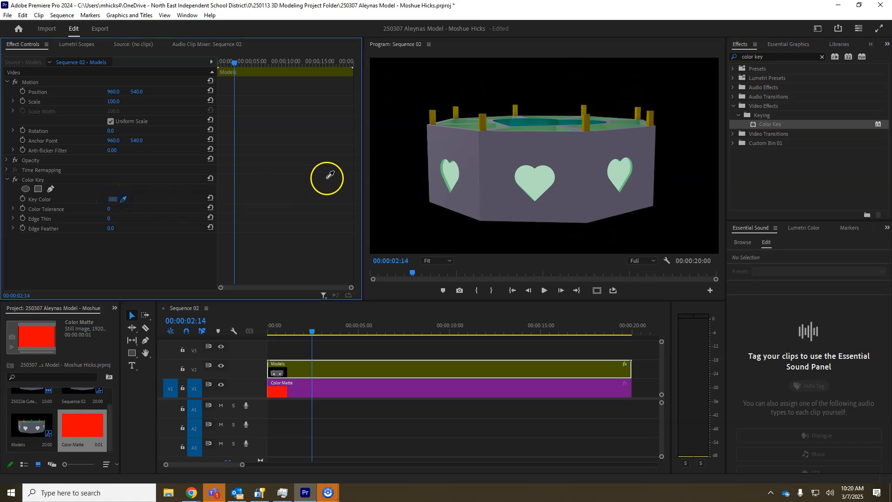
click(405, 174)
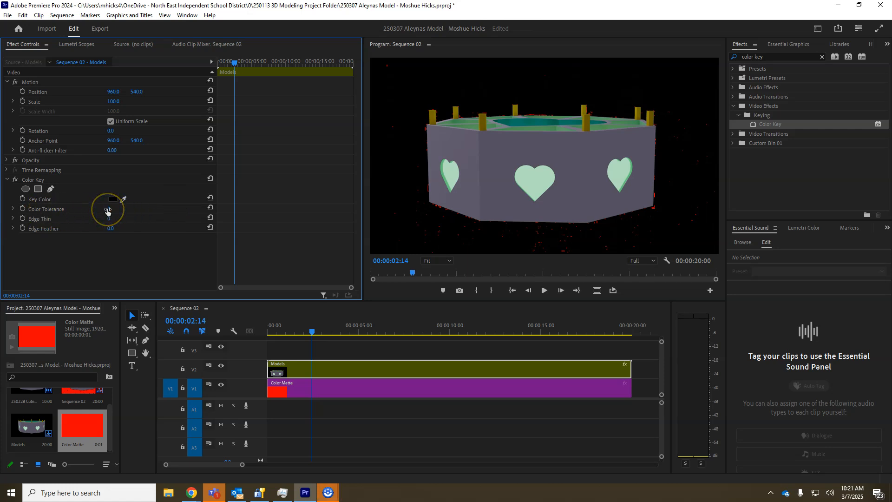
click(13, 209)
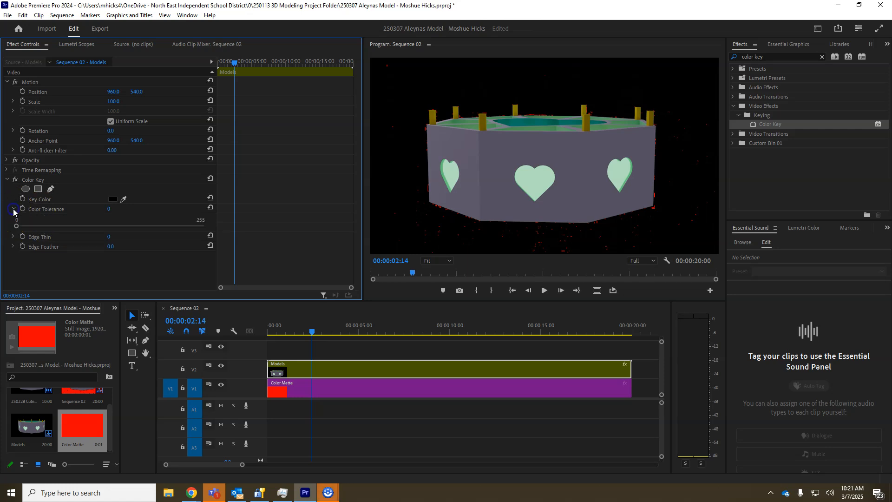
click(16, 226)
drag(16, 226, 18, 227)
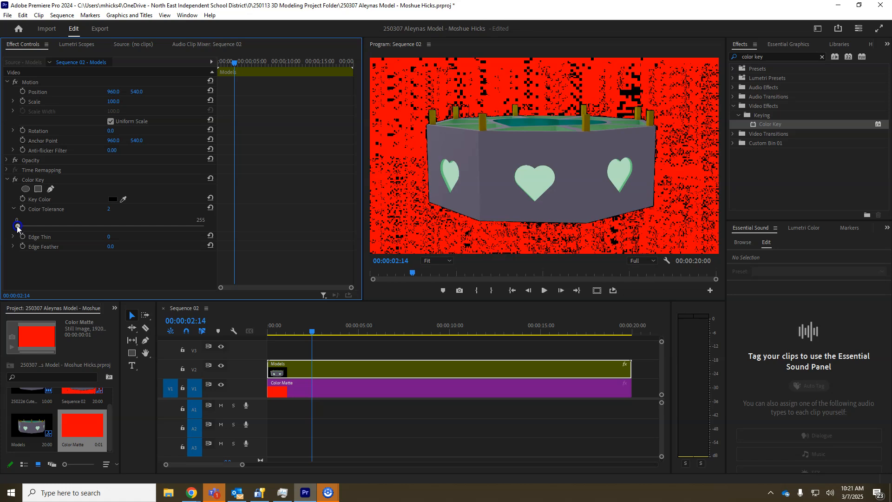
drag(17, 227, 19, 228)
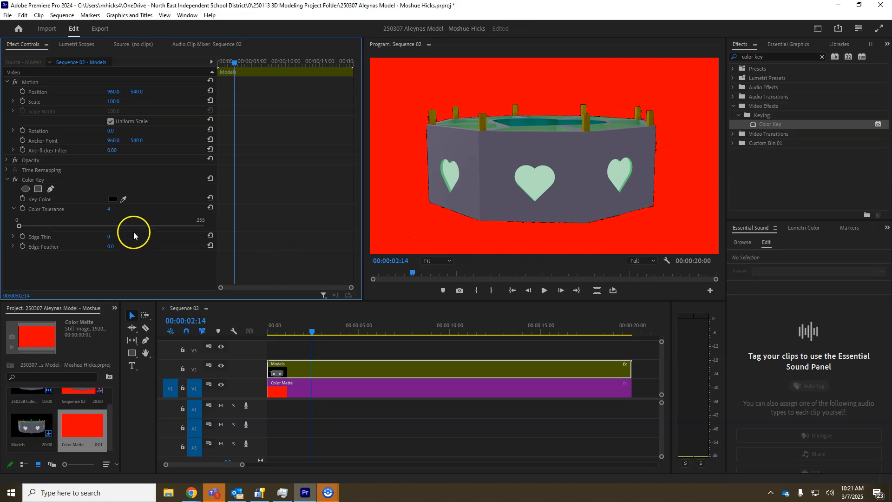
- Inspect the keyed model at 100% preview zoom while playing from 00:00:09:10, and return the preview to Fit
click(445, 262)
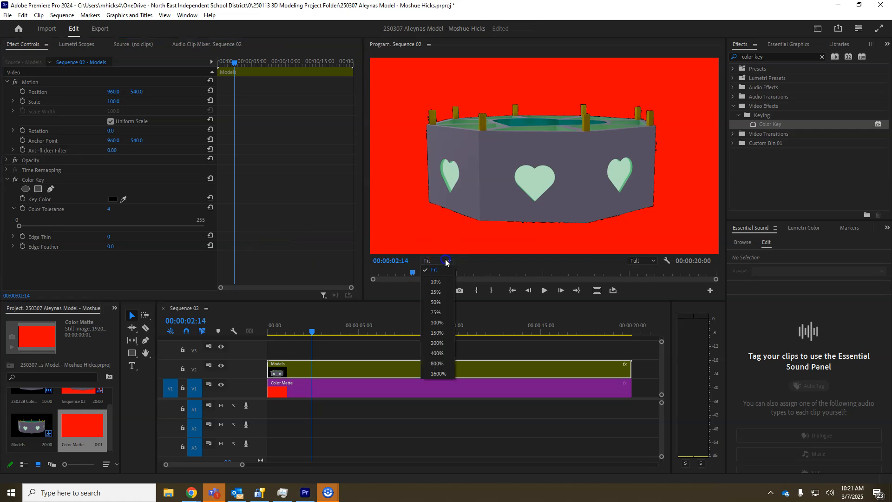
click(438, 323)
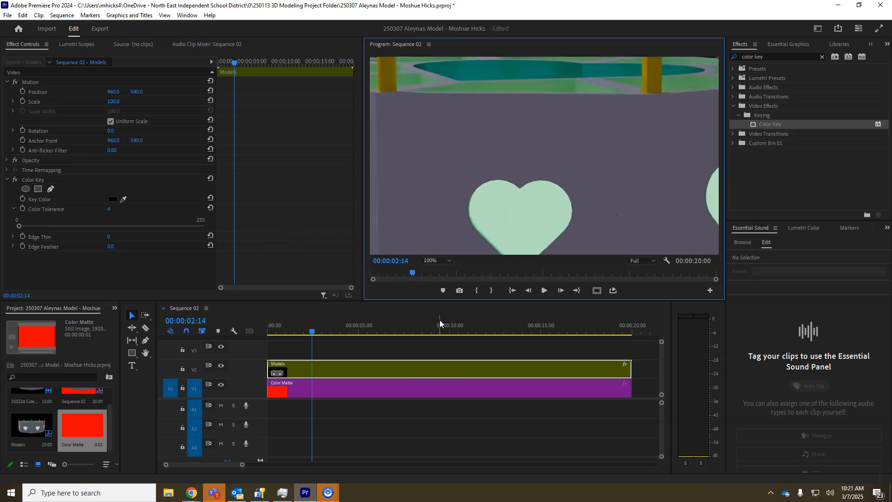
drag(316, 332, 438, 333)
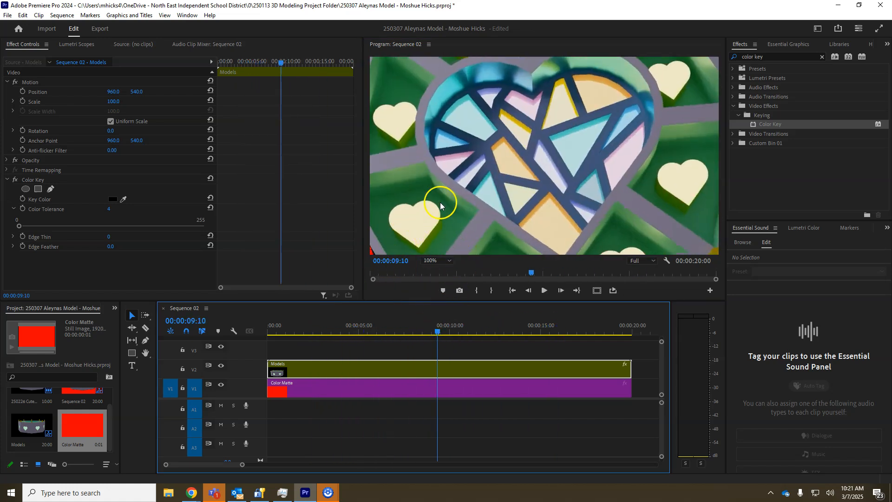
key(space)
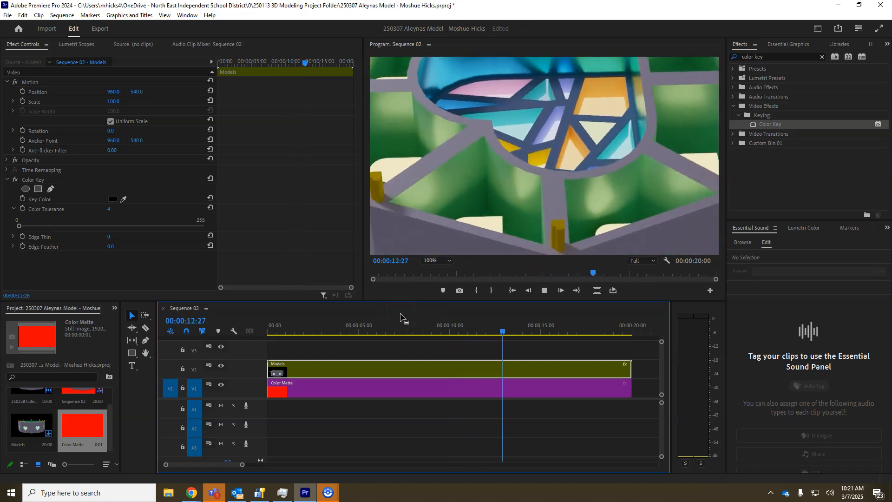
click(401, 283)
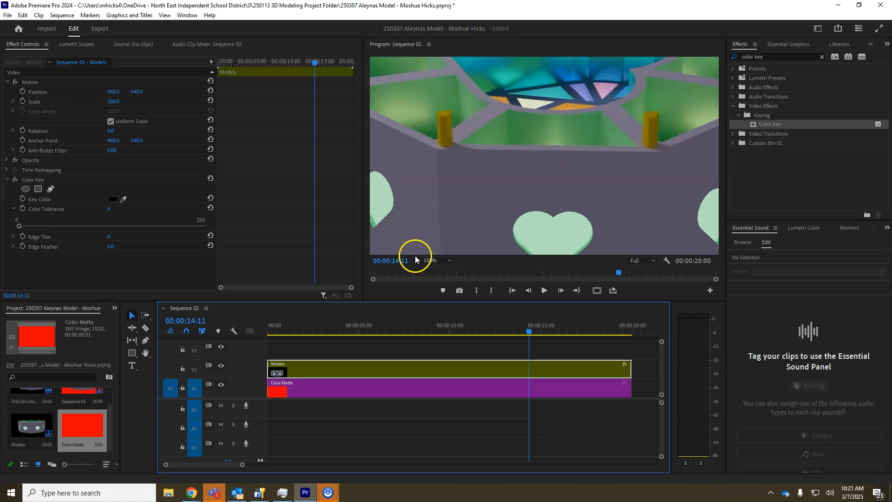
click(450, 260)
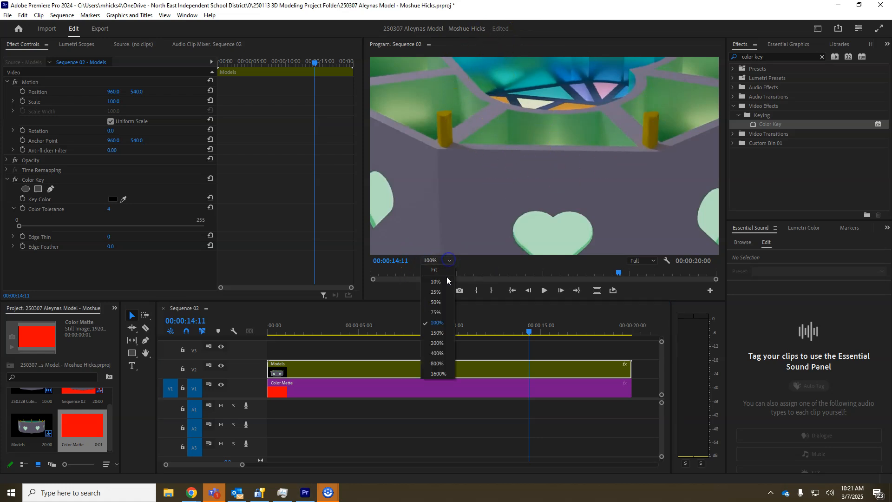
click(439, 271)
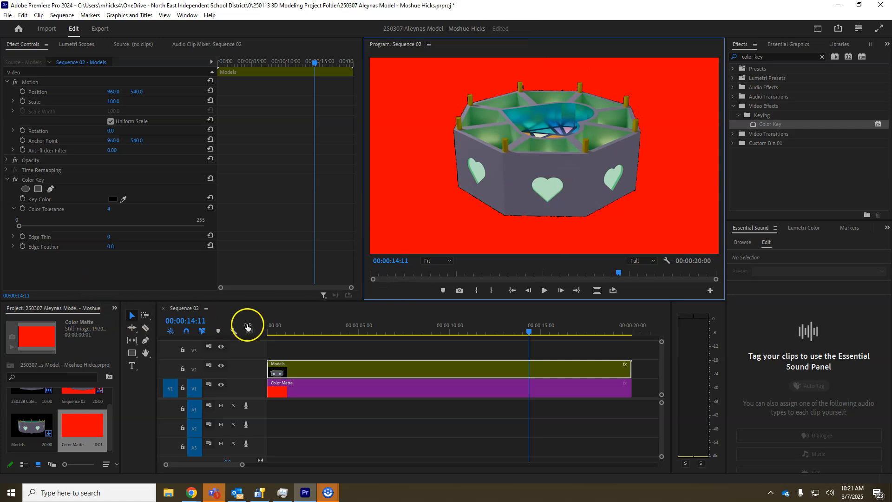
- Raise the Color Key's Color Tolerance to 12 and play back part of the animation to check the key
drag(19, 226, 25, 227)
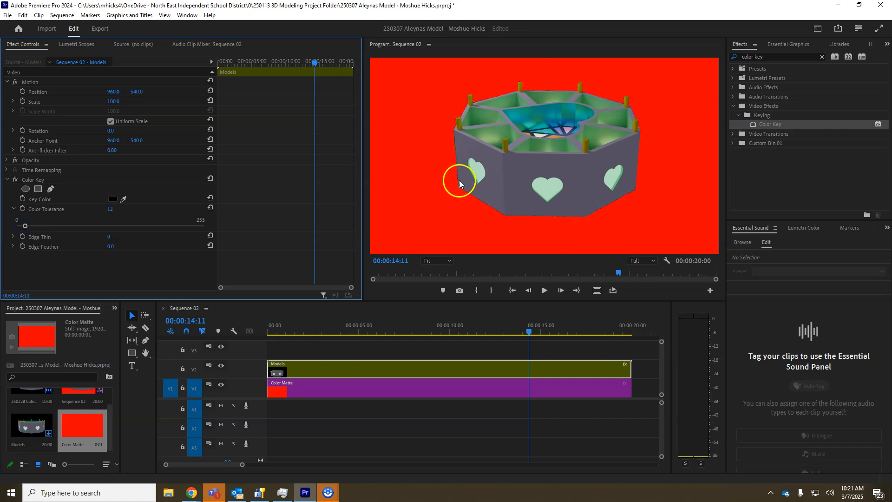
drag(528, 334, 392, 335)
click(406, 406)
key(space)
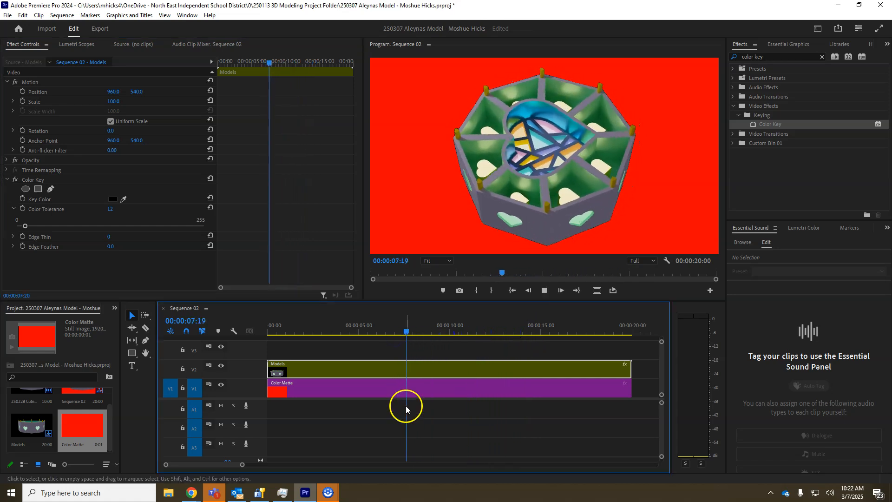
key(space)
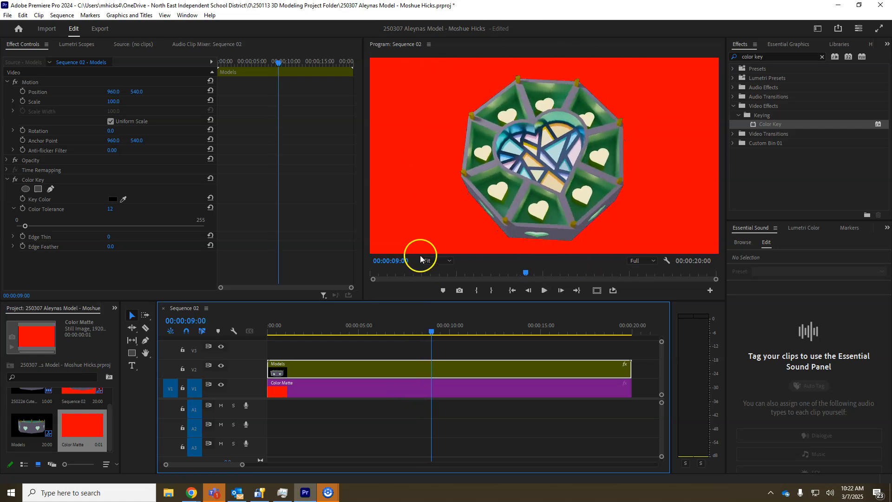
click(459, 262)
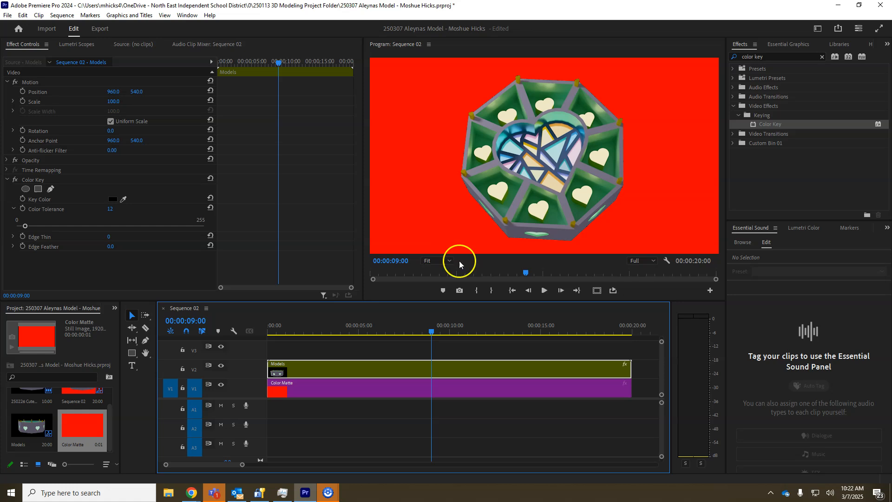
- Search the effects library for "gradient"
click(764, 123)
click(771, 52)
drag(771, 56, 731, 59)
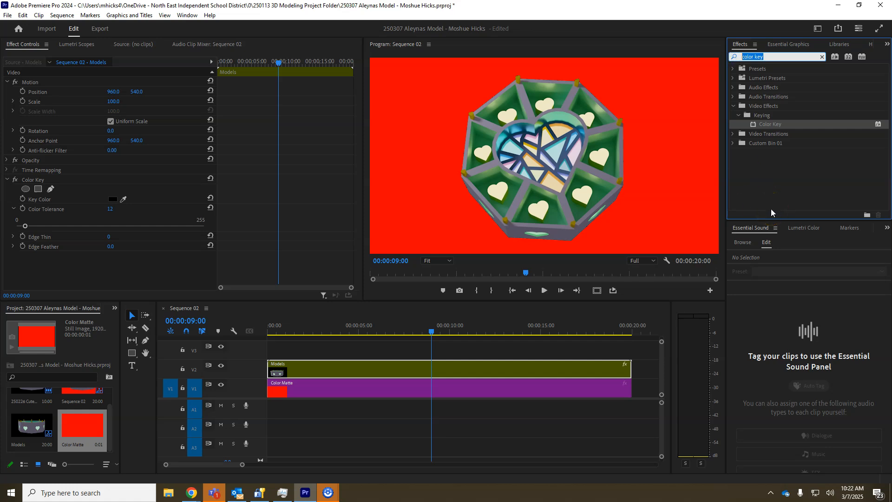
text(gradient)
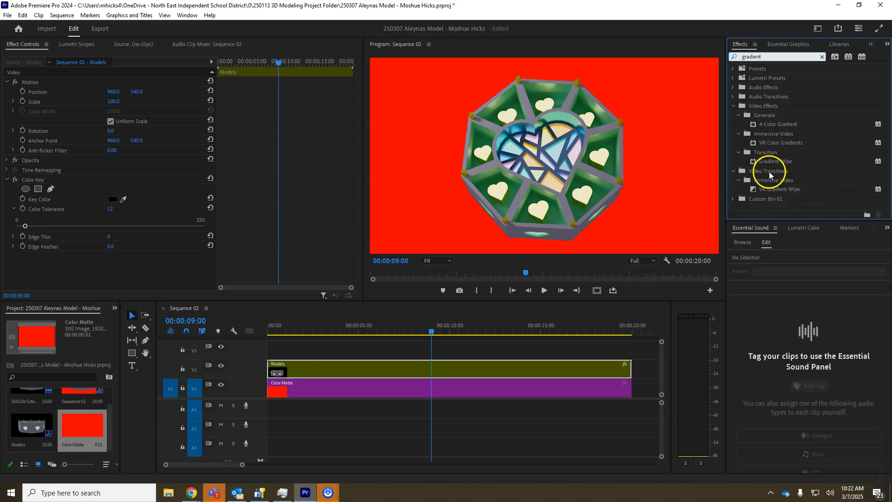
- Find the Ramp video effect and apply it to the Color Matte clip on V1
double_click(762, 57)
text(ramp)
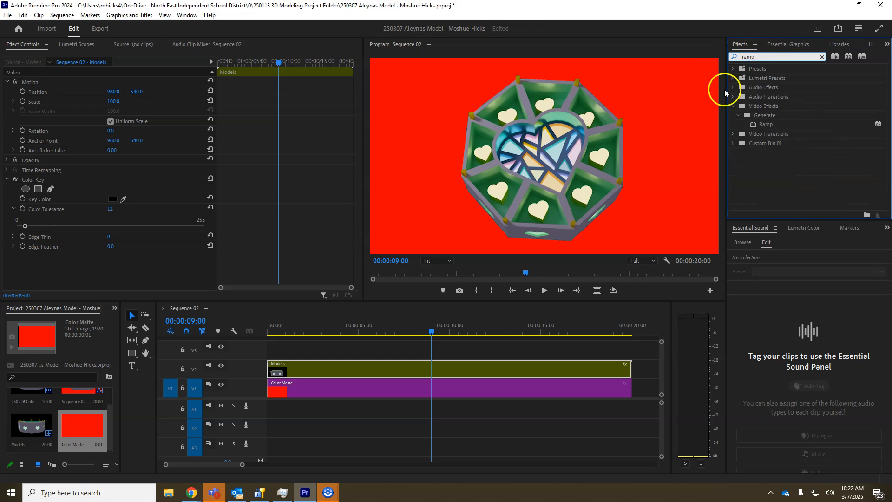
drag(769, 125, 445, 390)
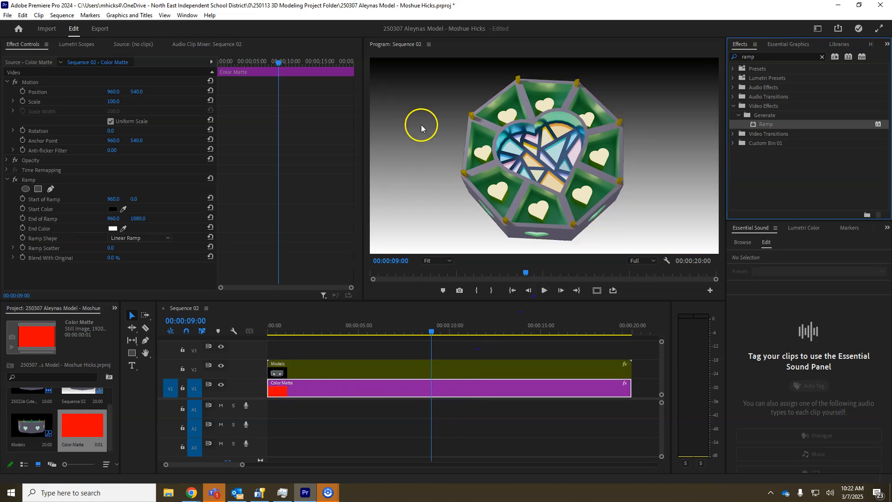
- Set the Ramp's Start Color to teal, hex 008886
click(113, 213)
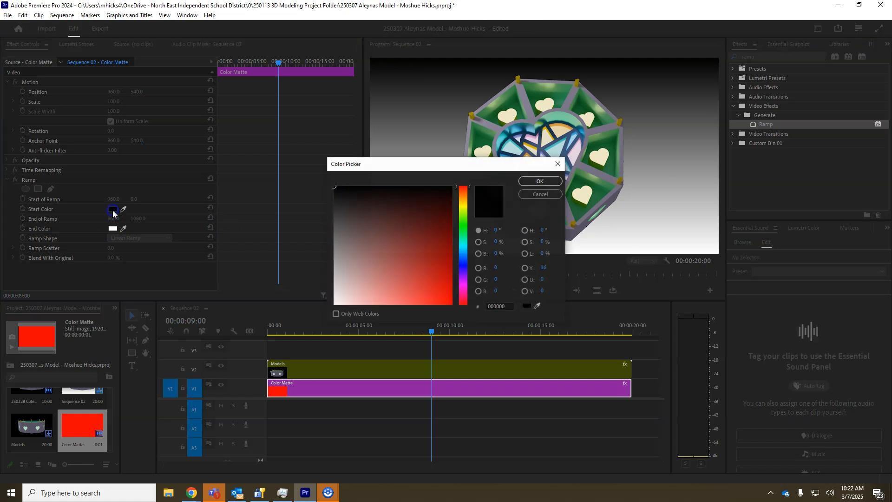
click(464, 238)
drag(443, 237, 457, 250)
click(463, 246)
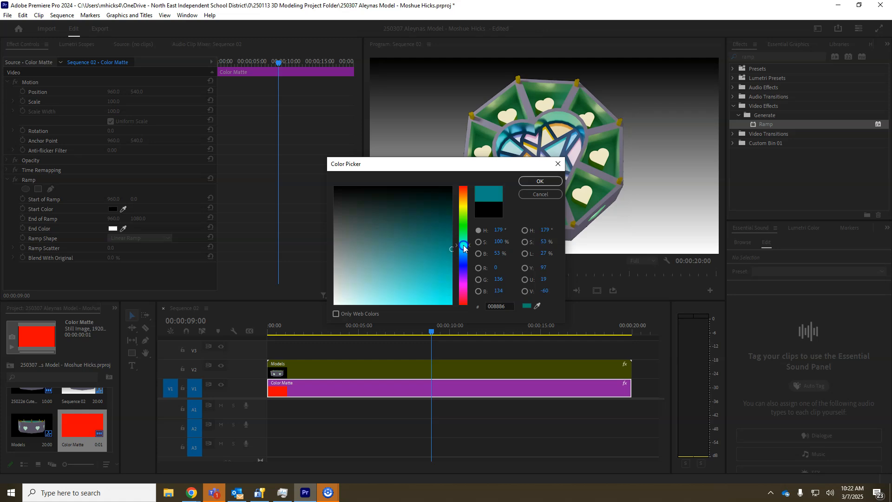
click(537, 182)
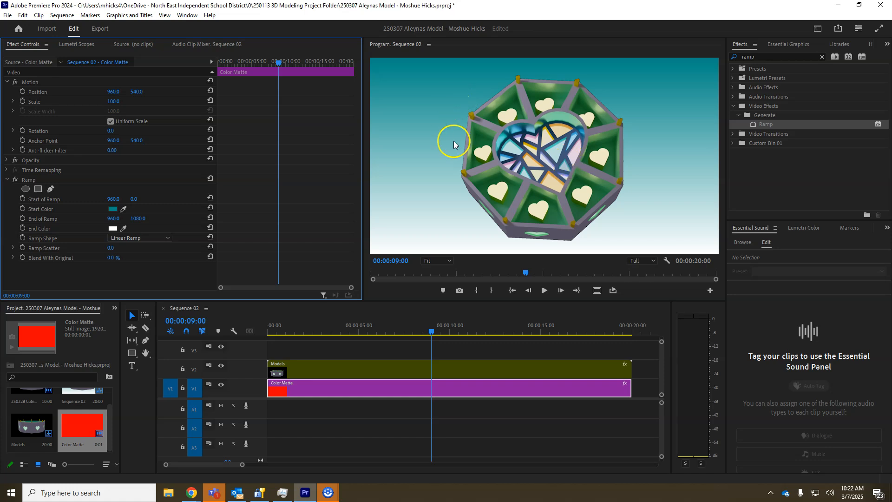
- Set the Ramp's End Color to orange, hex D95700
click(113, 228)
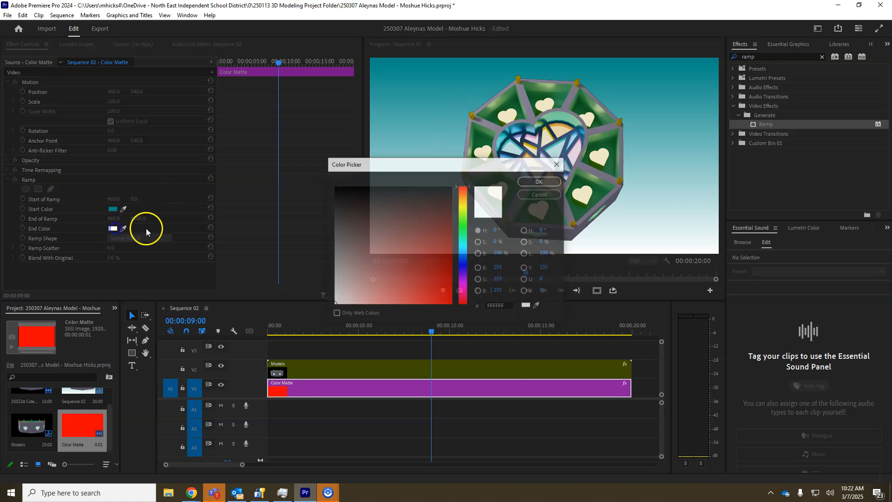
drag(463, 281, 463, 194)
drag(446, 246, 455, 287)
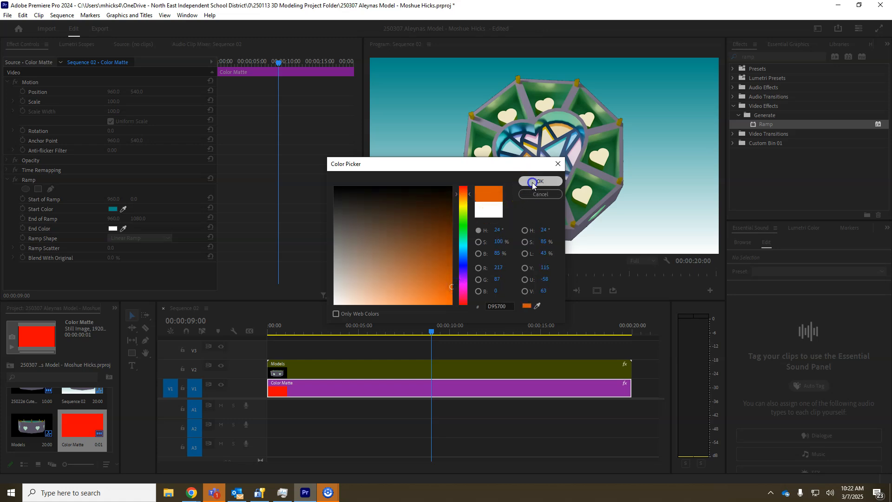
click(531, 182)
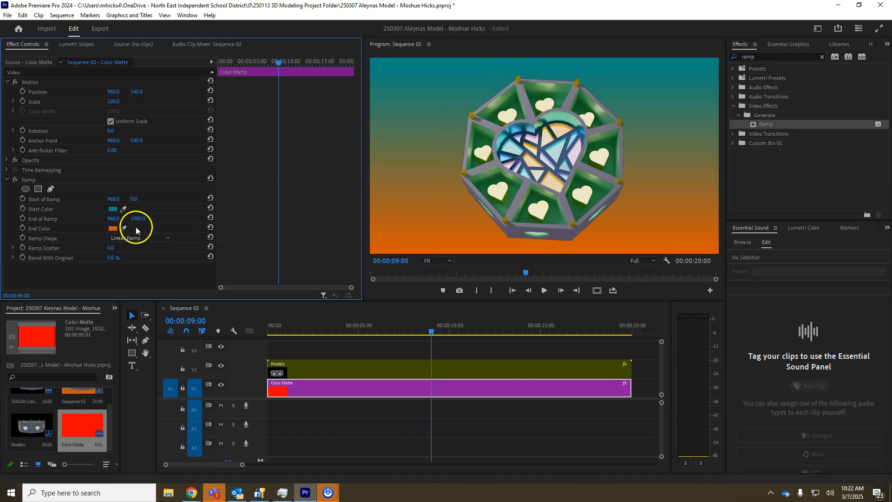
- Change the Ramp's Start Color to yellow, hex CAC800
click(114, 210)
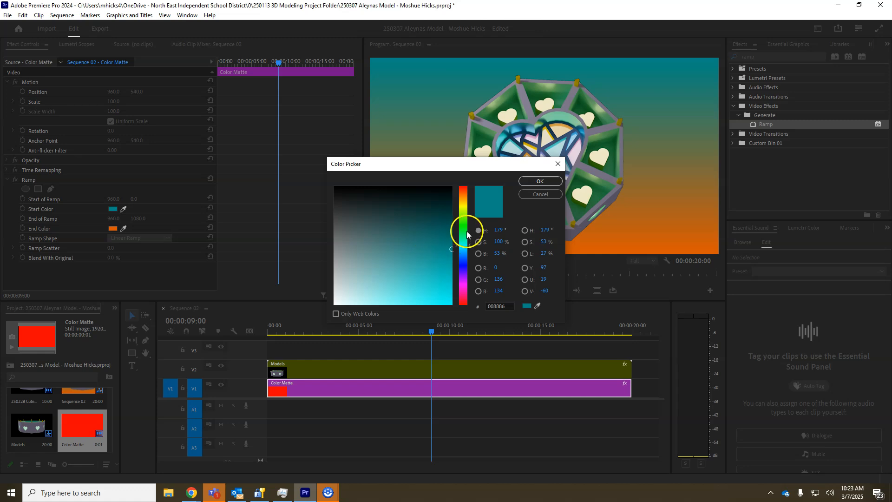
drag(466, 233, 465, 212)
click(454, 278)
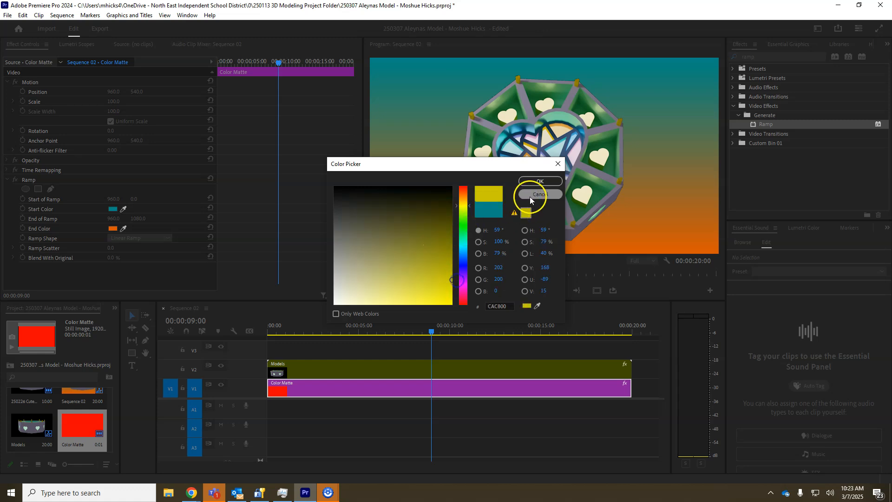
click(535, 185)
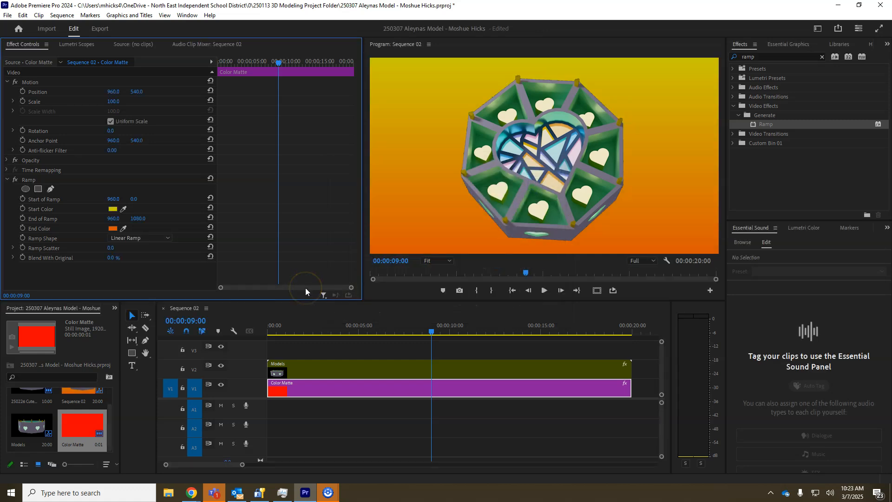
- Play a short early part of the sequence to check the model against the gradient background
drag(366, 326, 326, 330)
key(space)
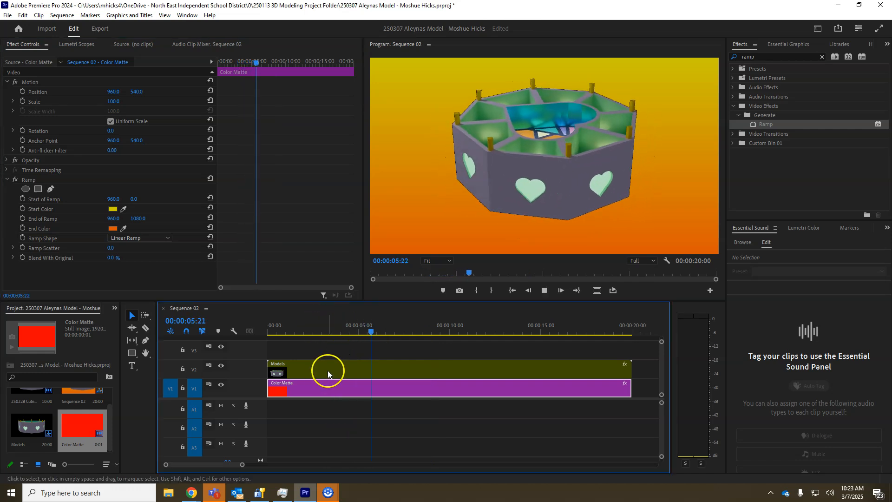
key(space)
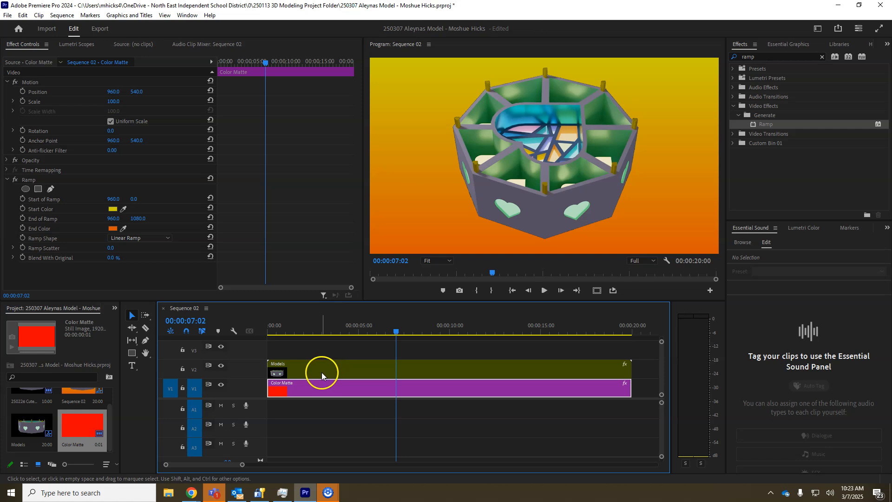
- Move the Models clip to start at 00:00:00:28 and extend the Color Matte clip to the same end point
drag(324, 369, 342, 366)
drag(633, 388, 601, 389)
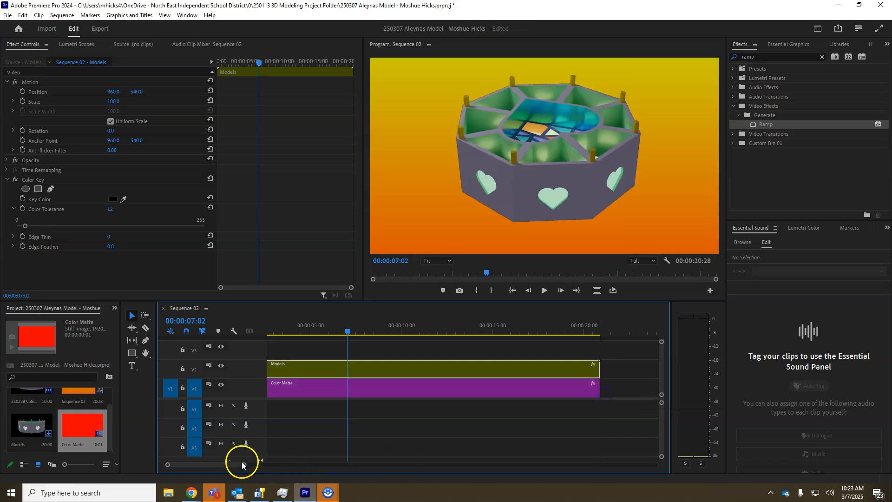
scroll(229, 464, up, 3)
click(267, 330)
drag(267, 330, 276, 330)
click(878, 391)
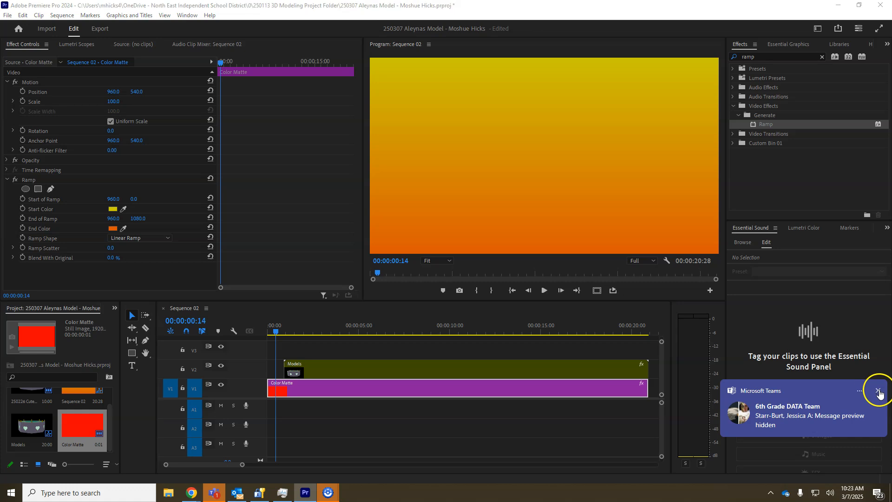
click(188, 415)
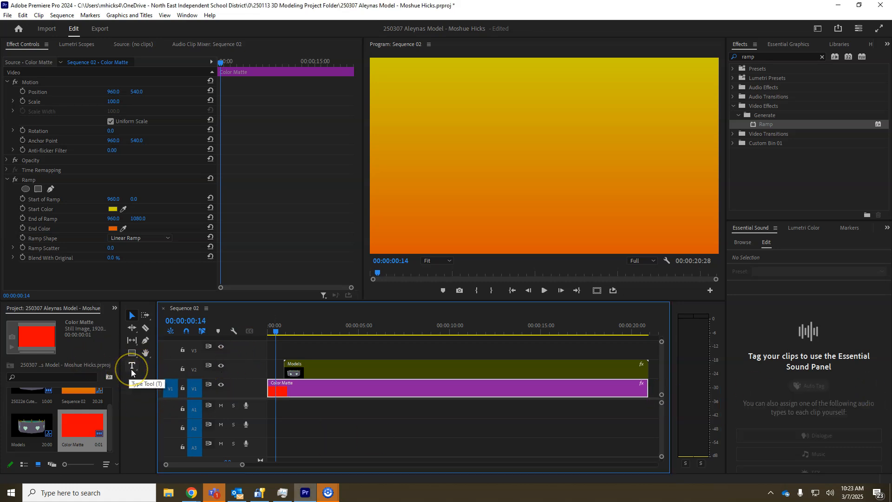
- Try the default transitions at both ends of the Models clip, previewing the opening fade, and undo them
click(298, 330)
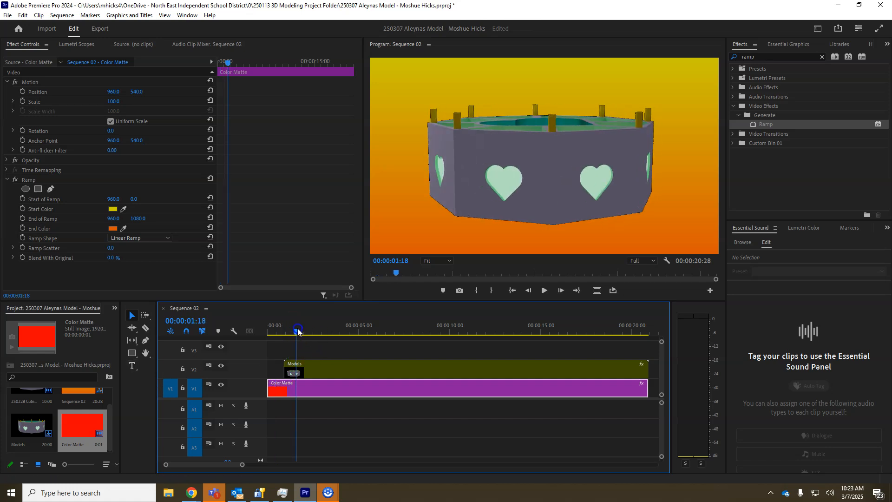
drag(298, 330, 294, 329)
click(316, 364)
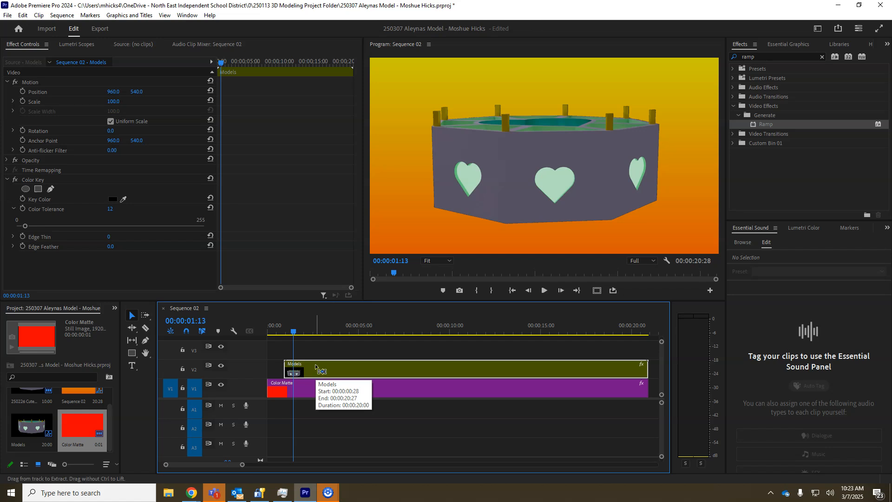
key(ctrl+d)
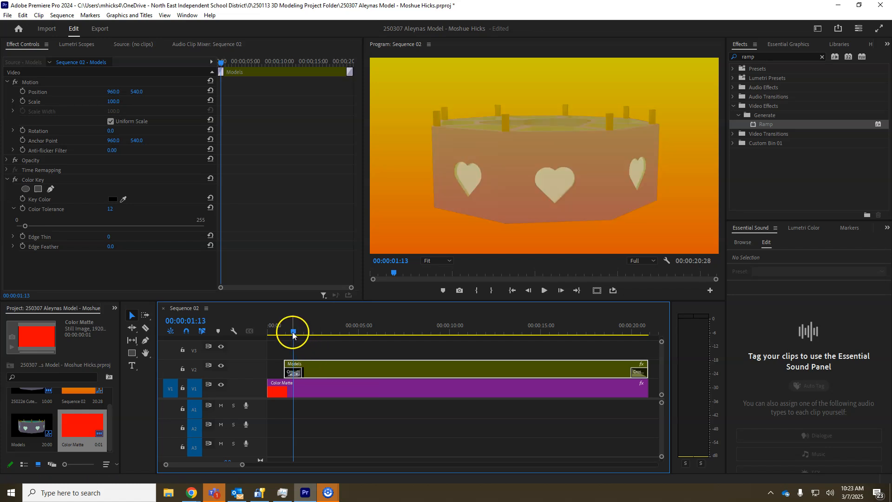
key(space)
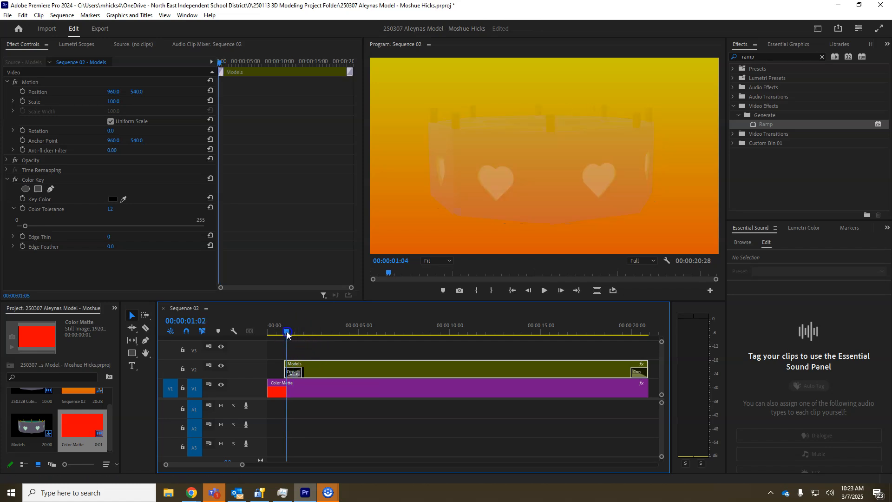
key(space)
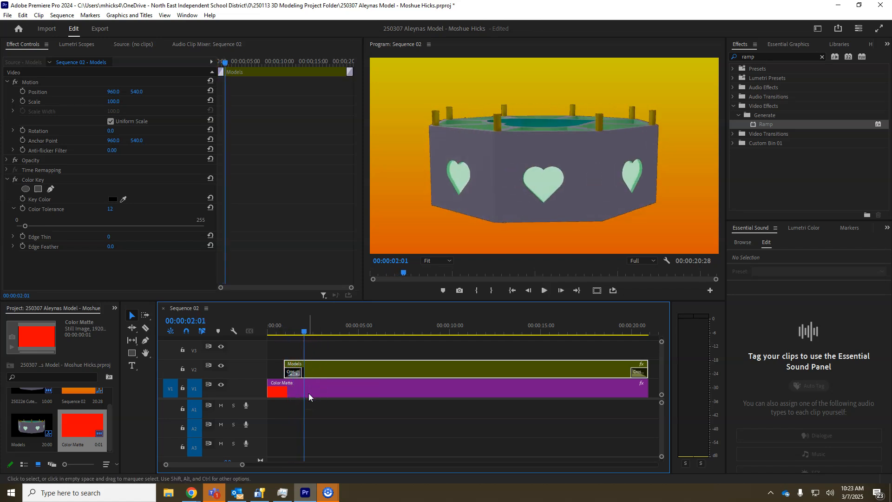
key(ctrl+z)
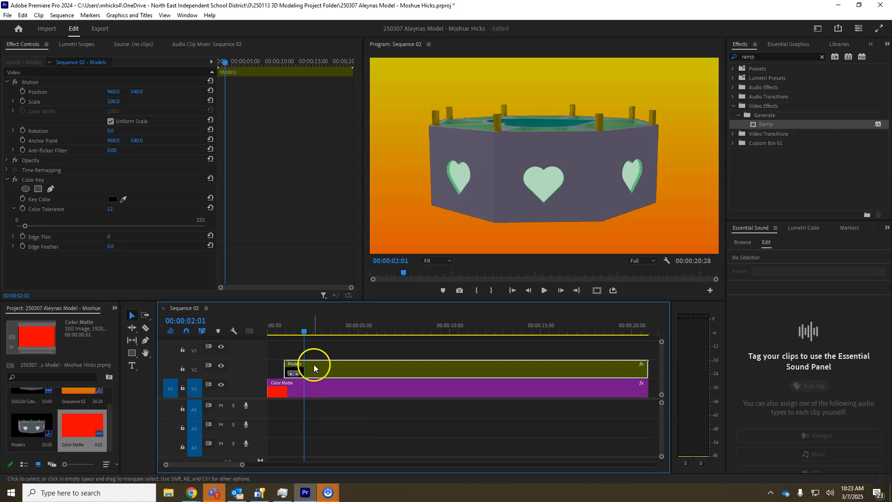
- Animate the Models clip's Scale from 0 at 00:00:00:28 to 100 at 00:00:01:18, and play back the opening
click(298, 331)
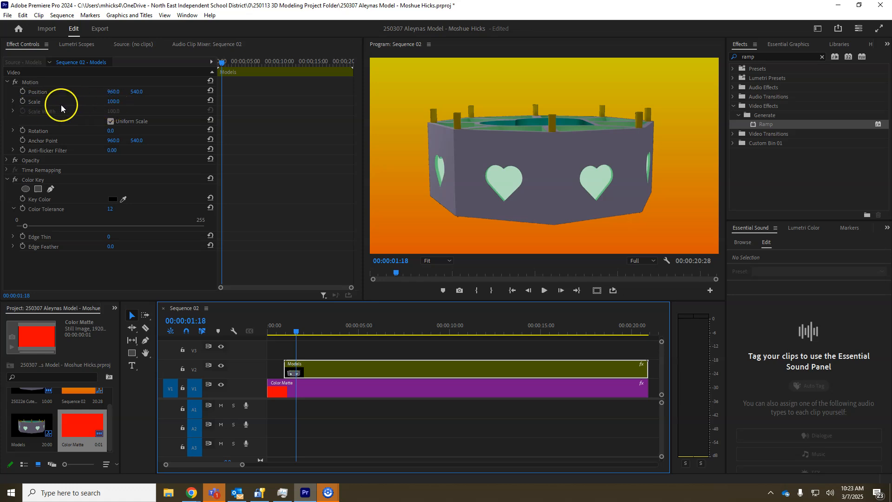
click(22, 101)
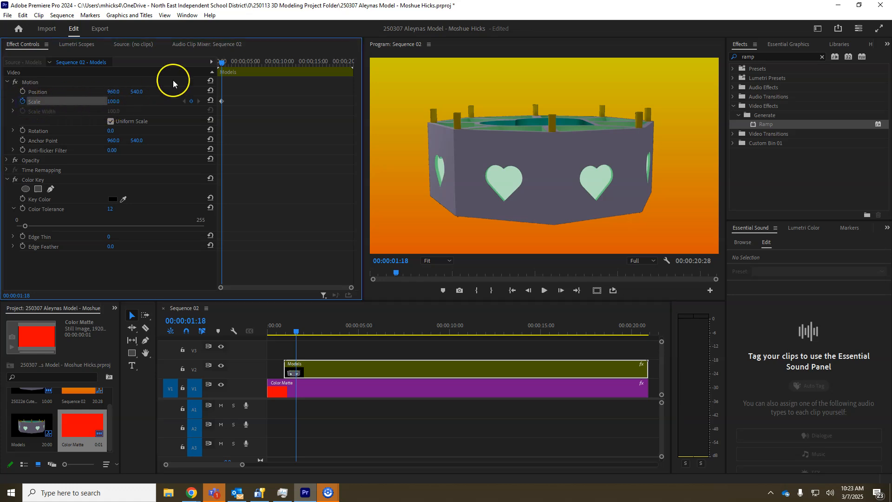
drag(221, 64, 210, 62)
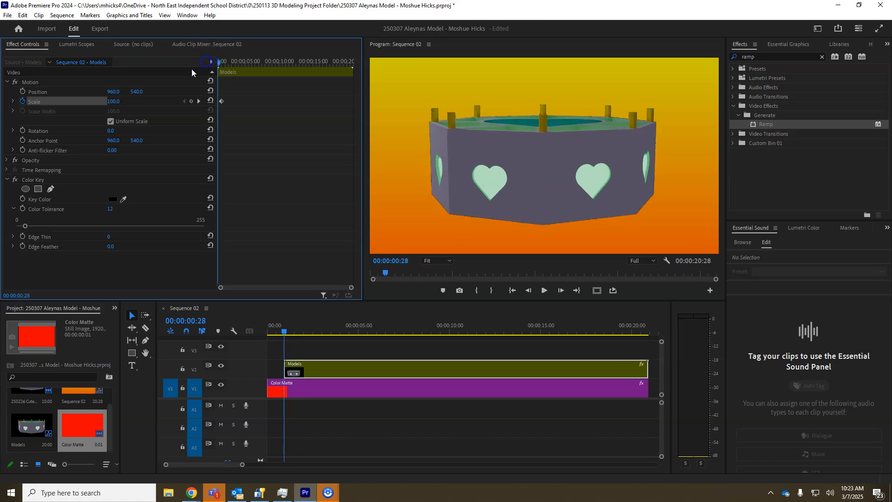
text(0)
key(Return)
key(space)
key(space)
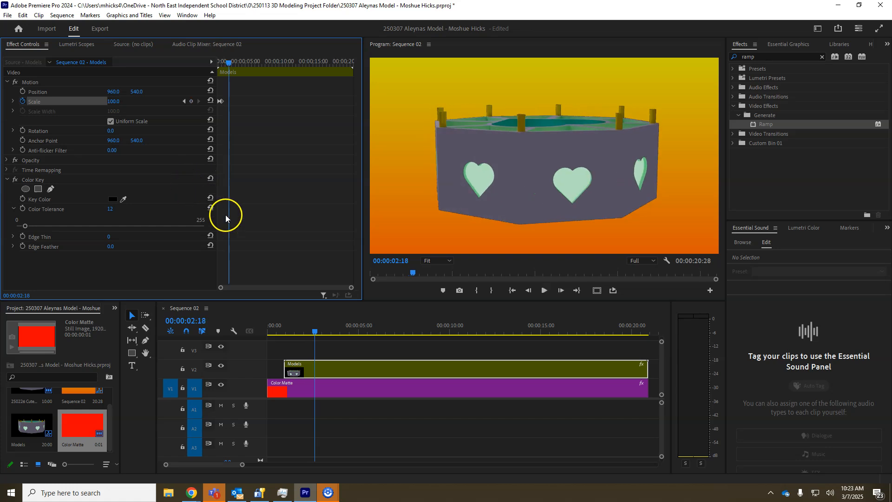
- Try a vertical Position of 430 for the Models clip, check it in playback, and reset the Position
drag(296, 331, 302, 333)
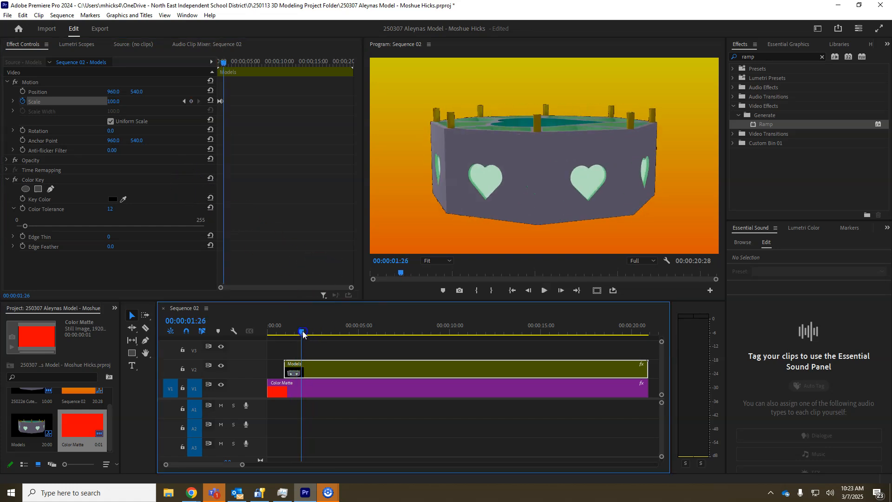
drag(137, 91, 367, 115)
key(space)
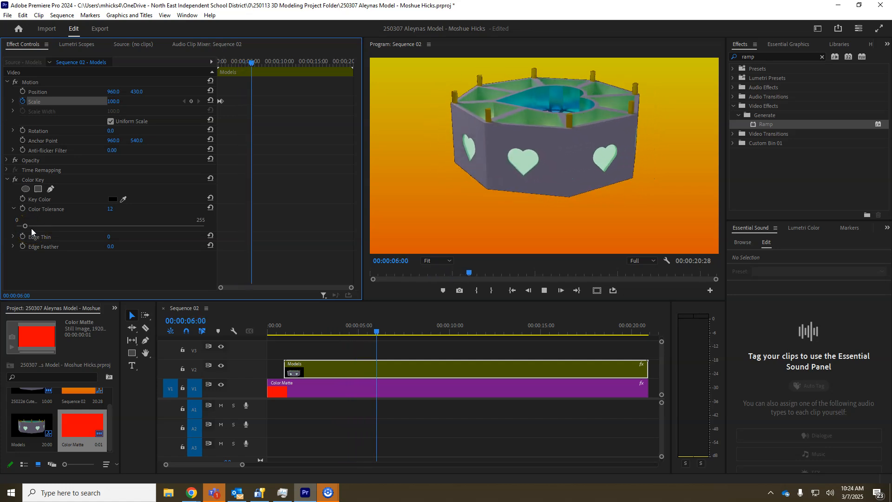
key(space)
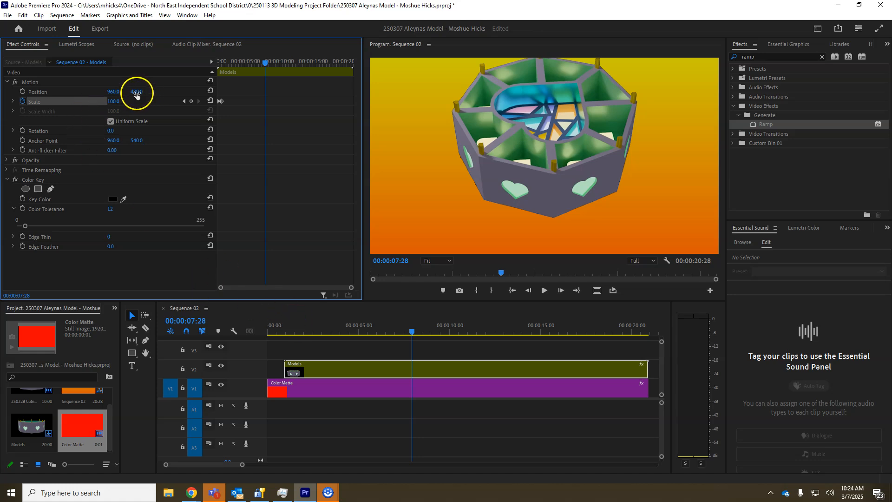
click(211, 91)
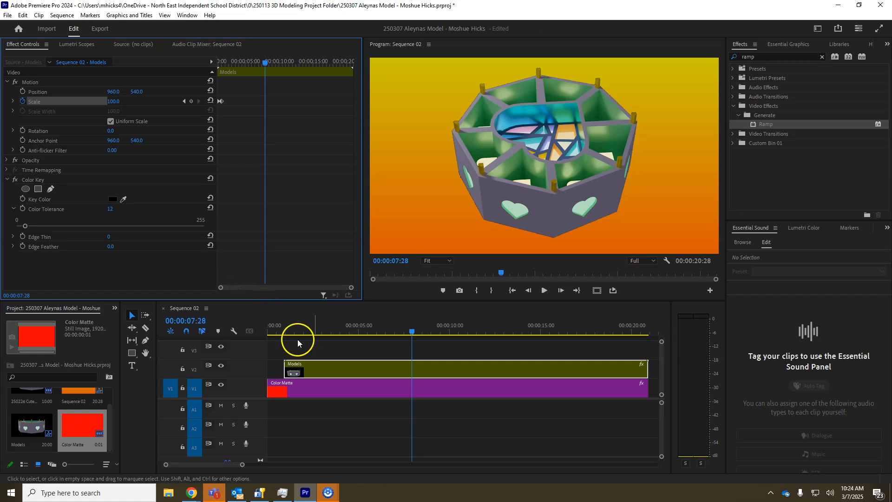
- Preview the sequence up to 00:00:13:12 and bring up the export options
drag(423, 331, 502, 336)
click(268, 423)
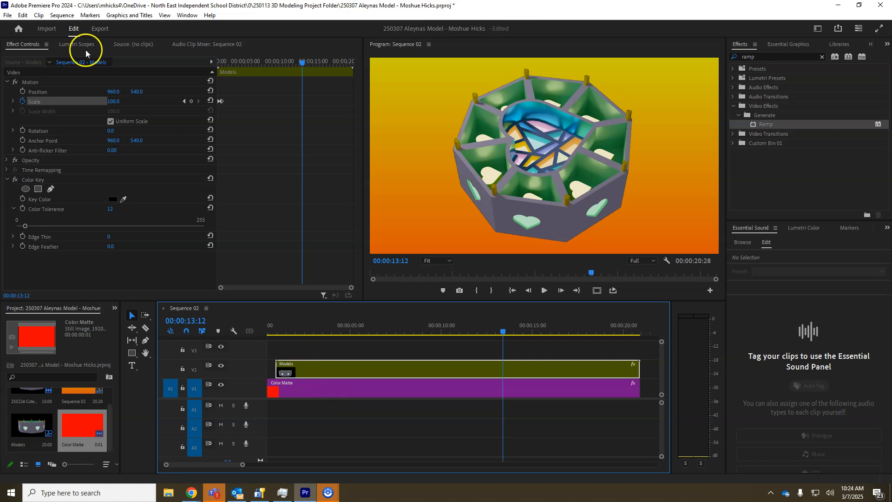
click(8, 15)
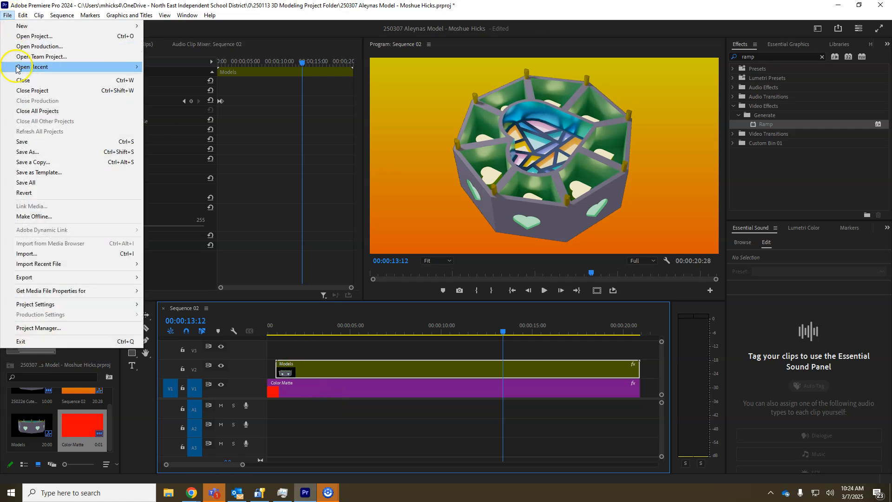
mouse_move(51, 281)
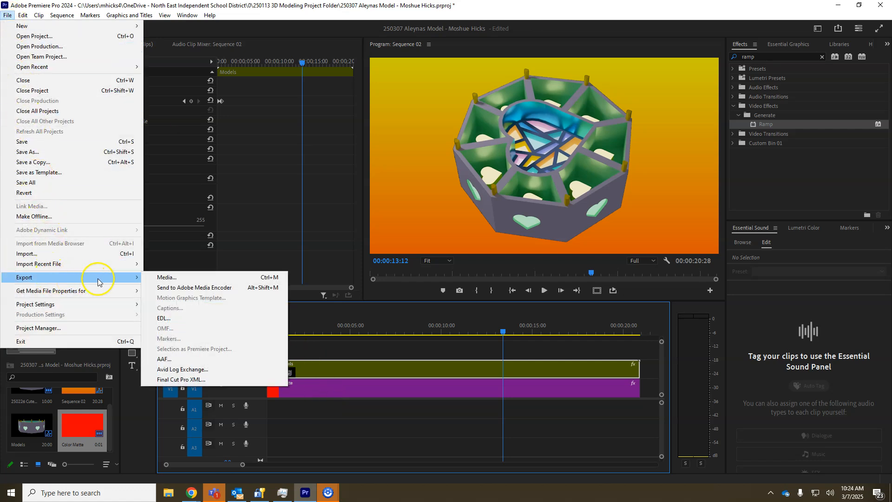